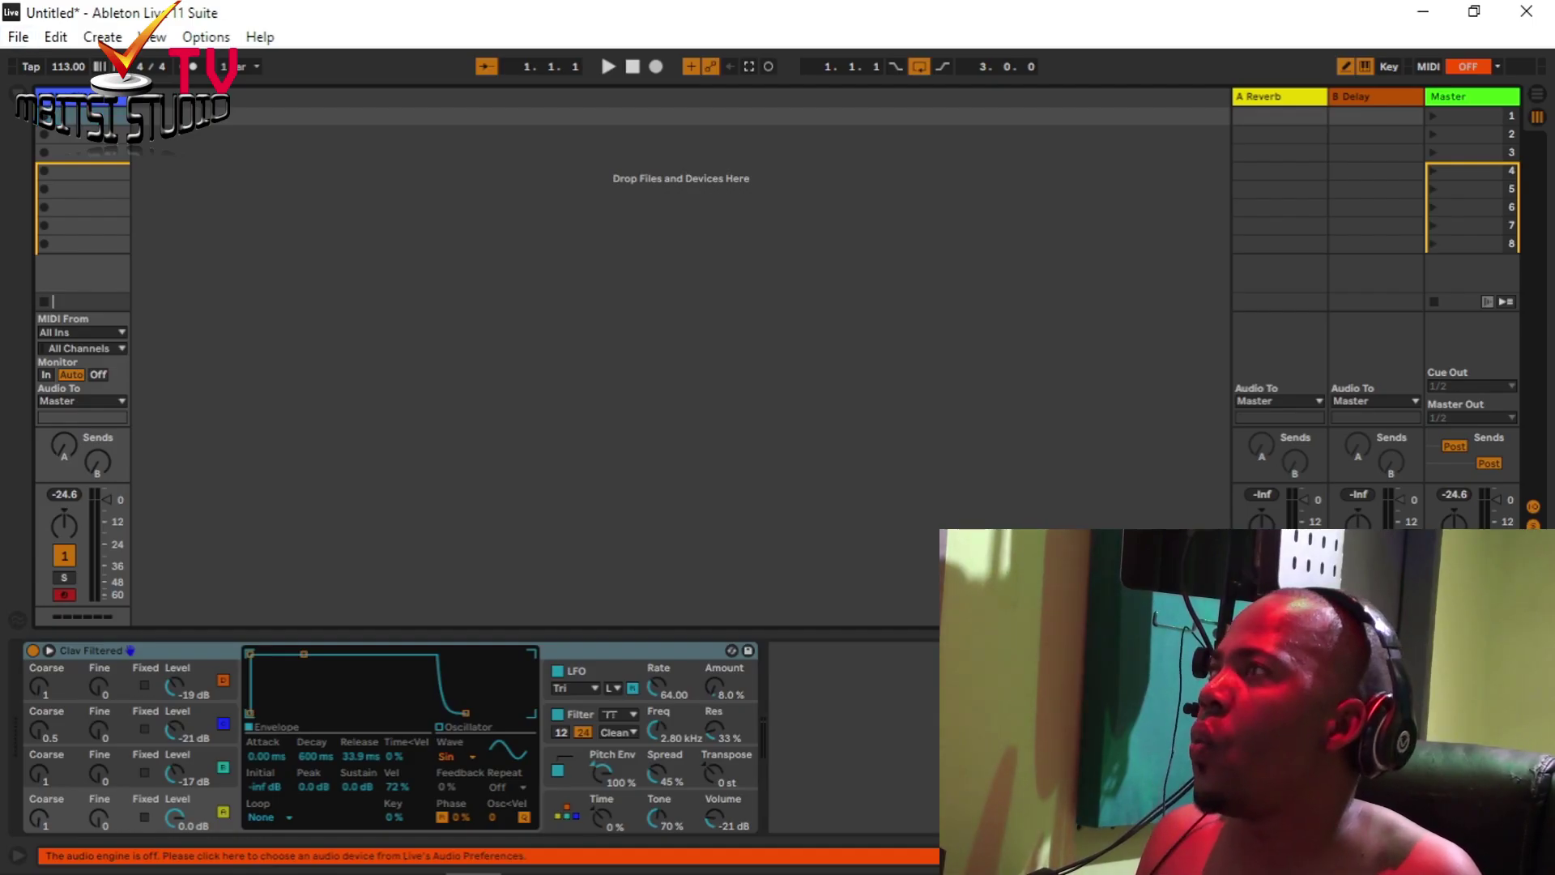
In Live's Audio preferences, set the driver type to ASIO.
click(206, 38)
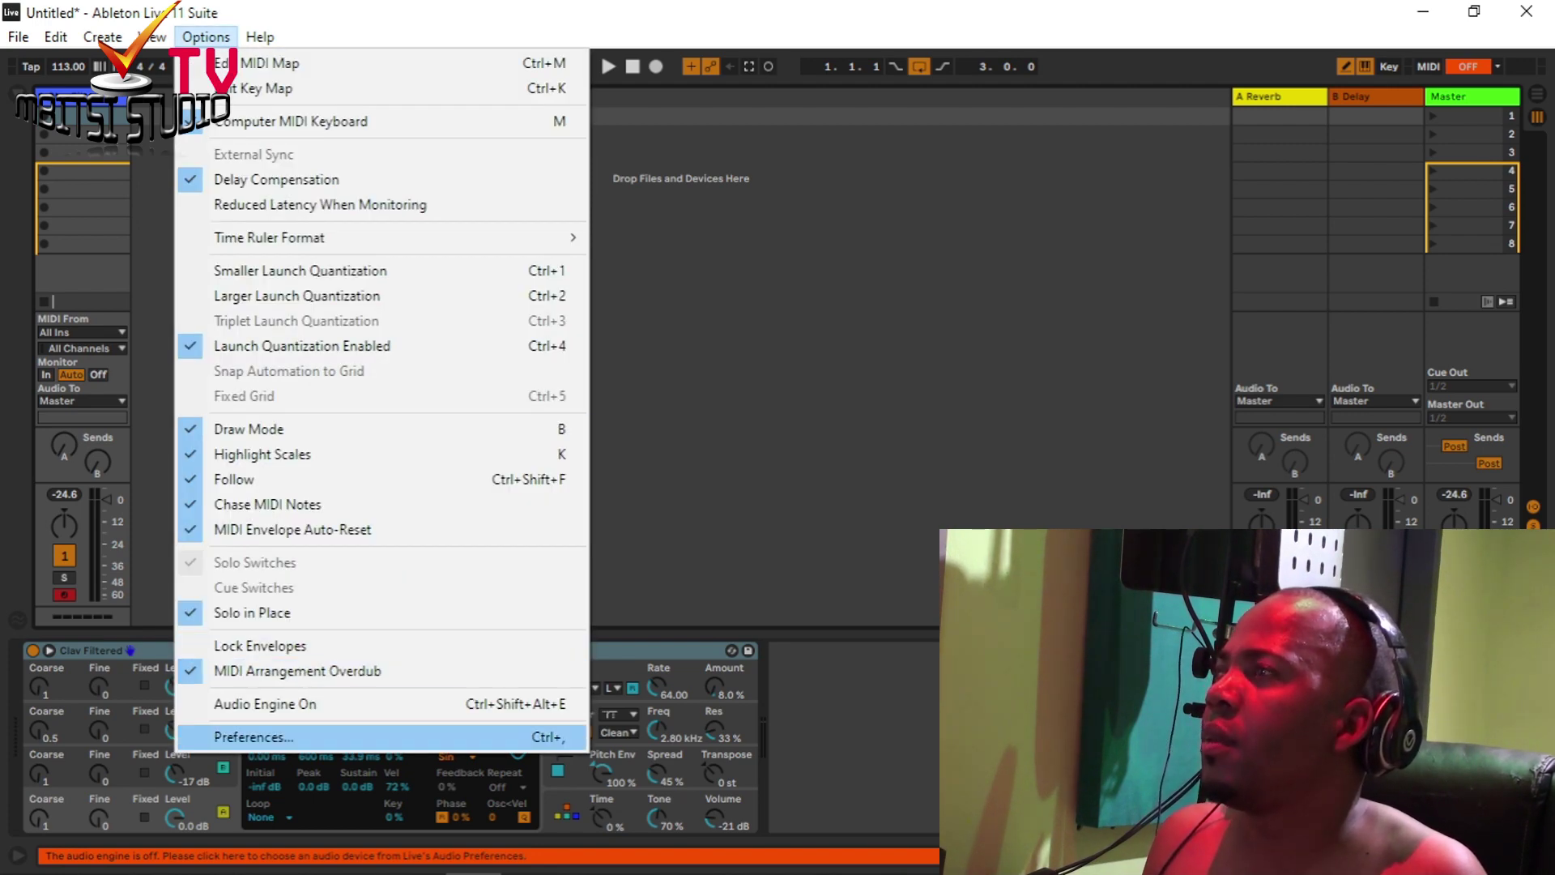
click(253, 737)
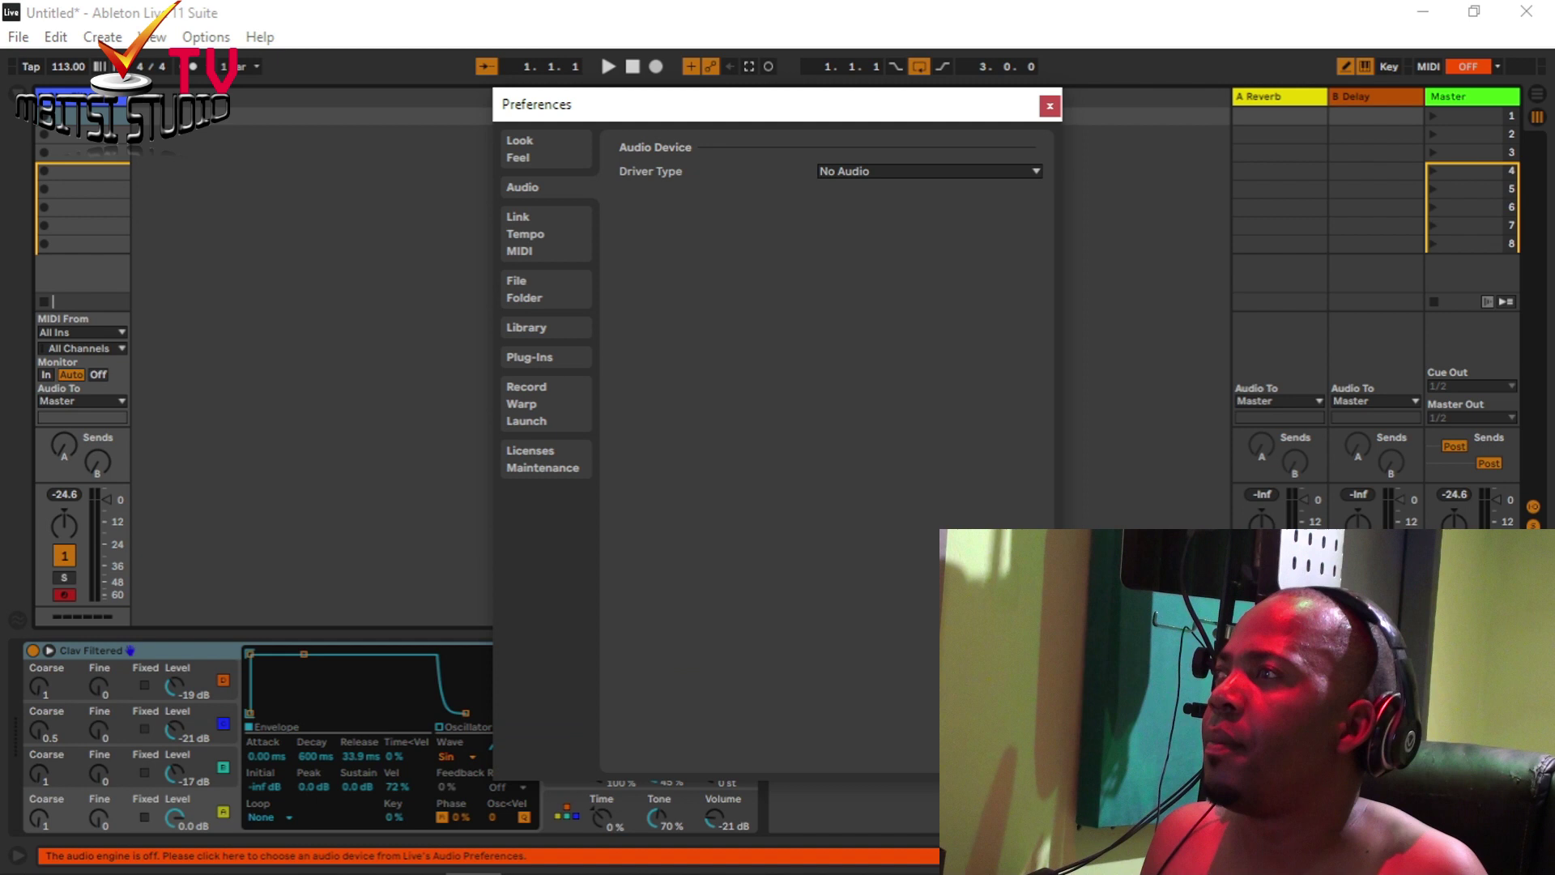
click(929, 170)
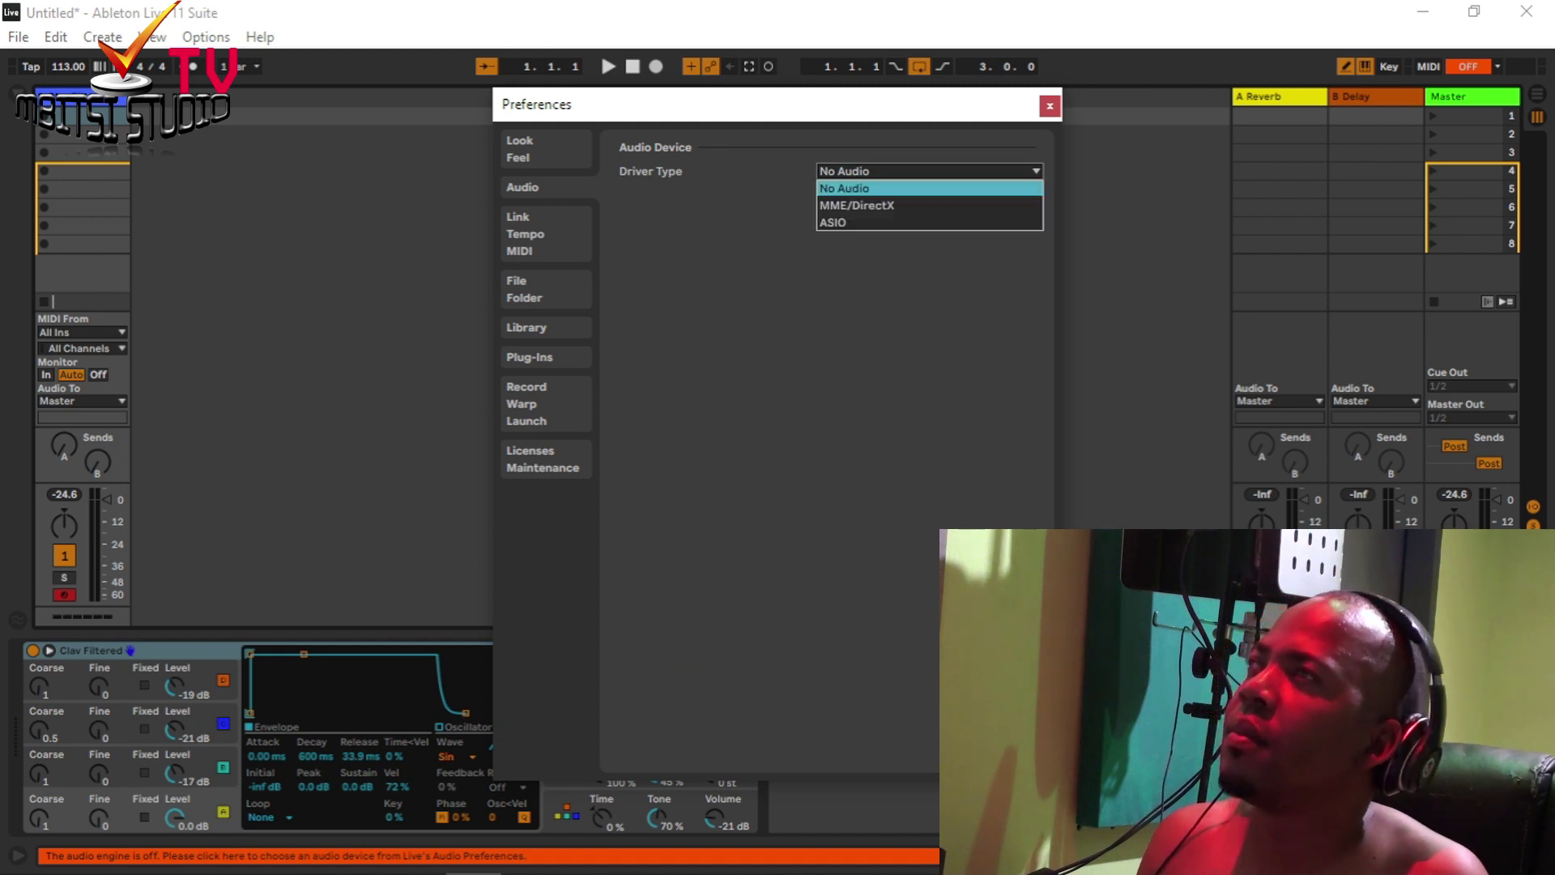
key(Escape)
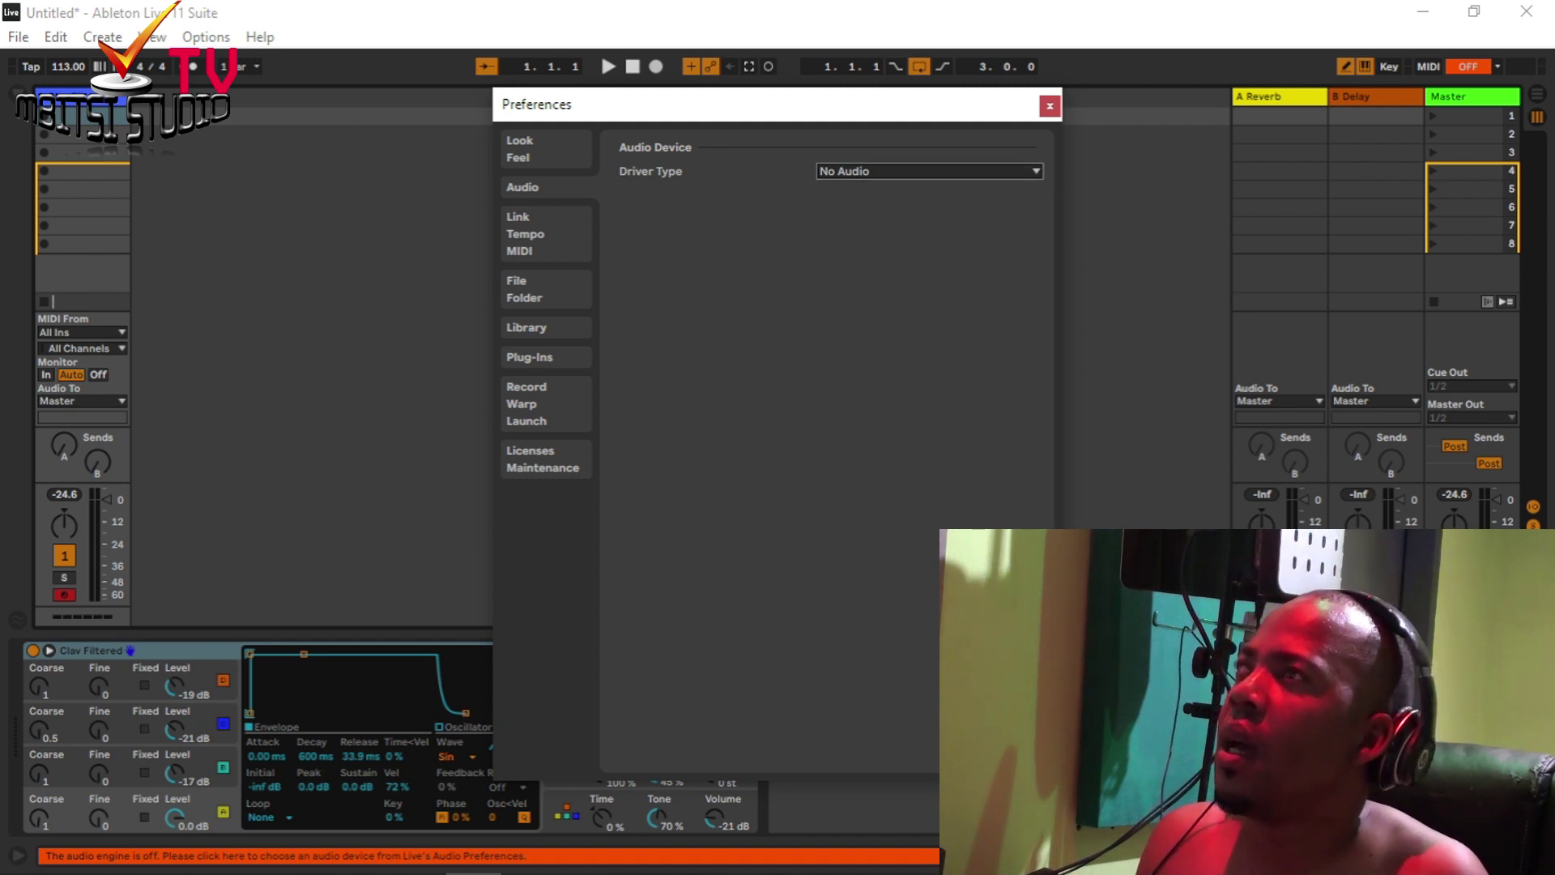
drag(765, 104, 455, 74)
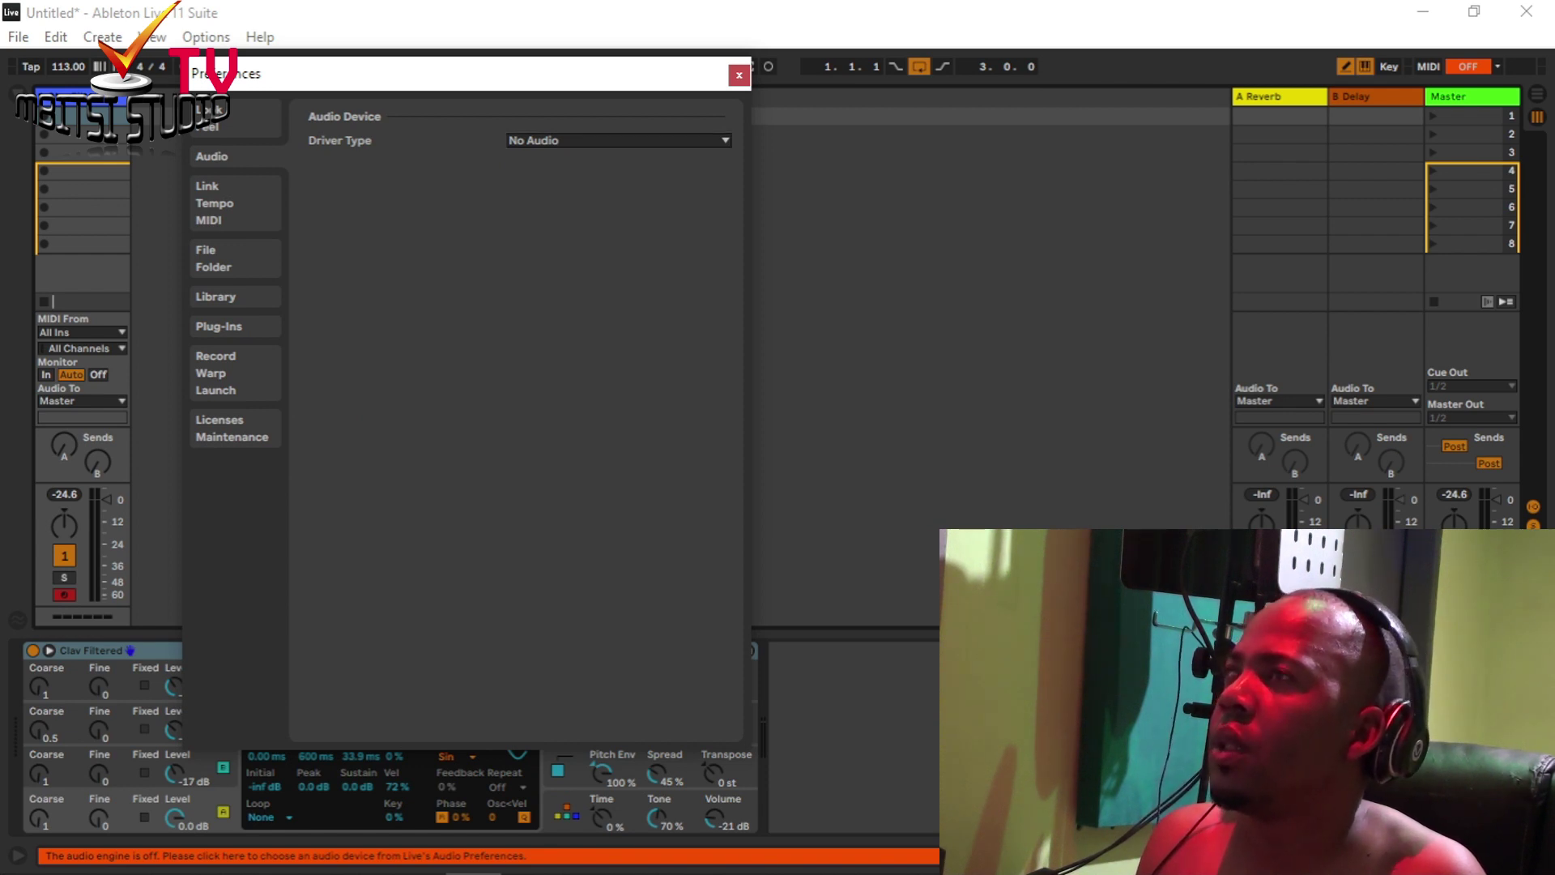
click(619, 140)
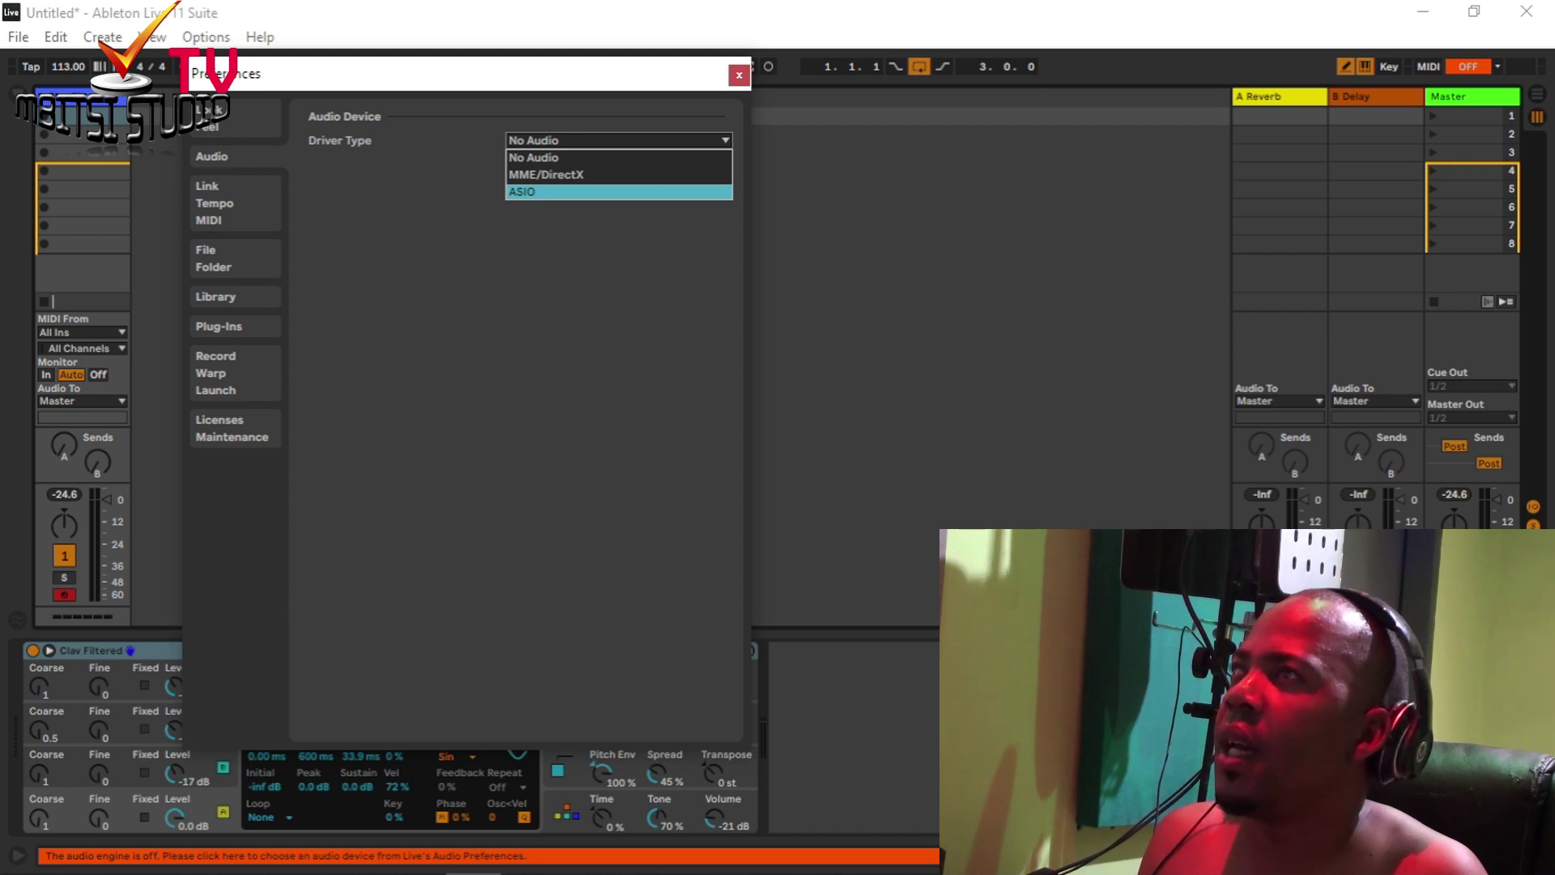
key(Return)
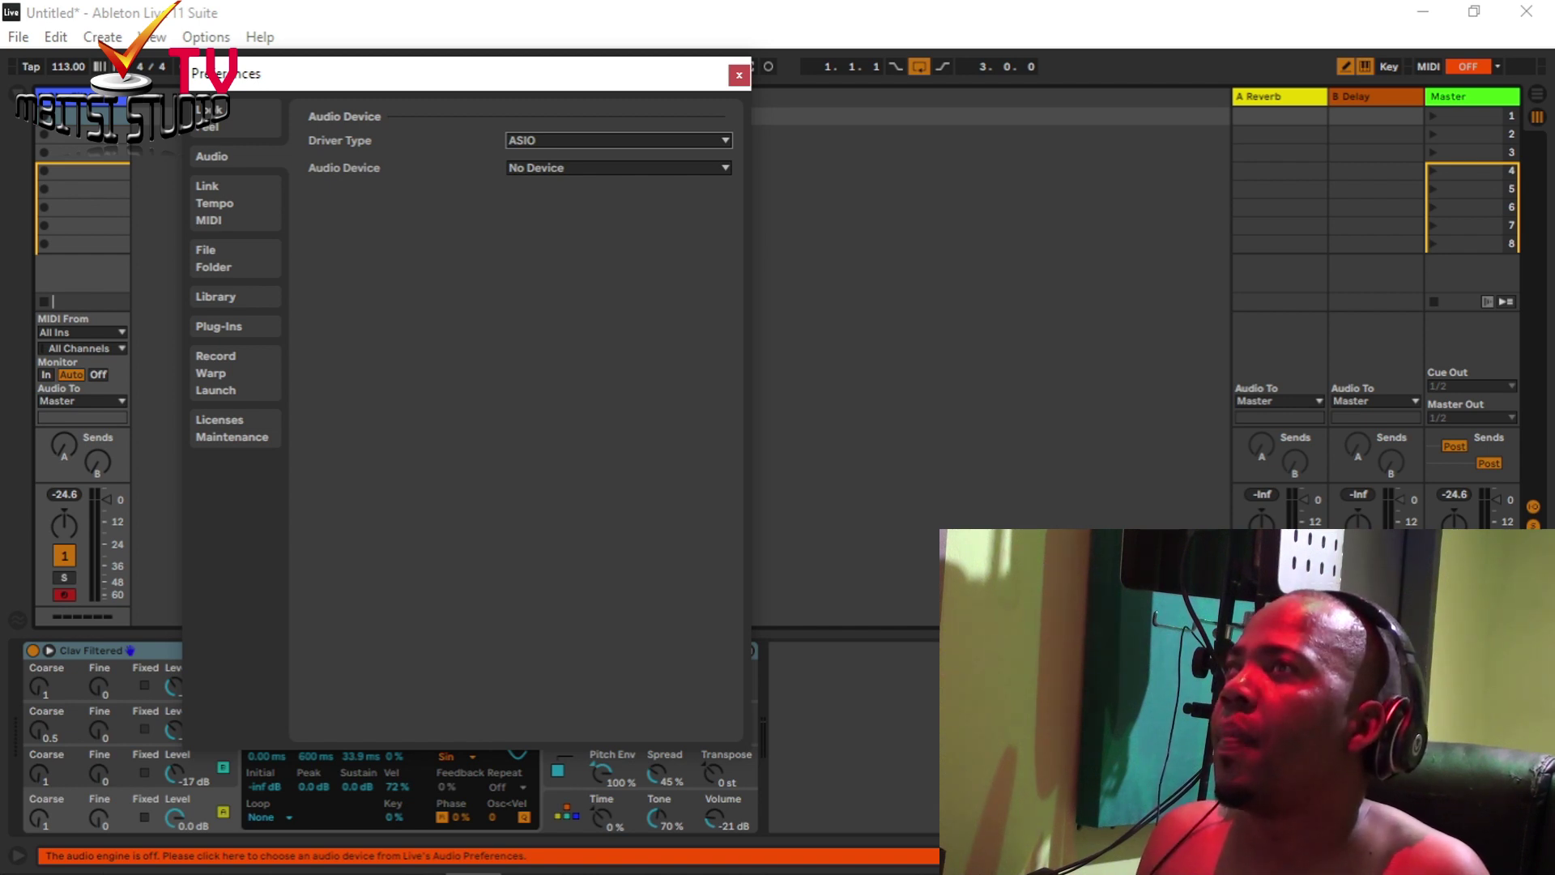
Select UMC ASIO Driver as the audio device, running at 44100 Hz with a 128-sample buffer.
click(619, 168)
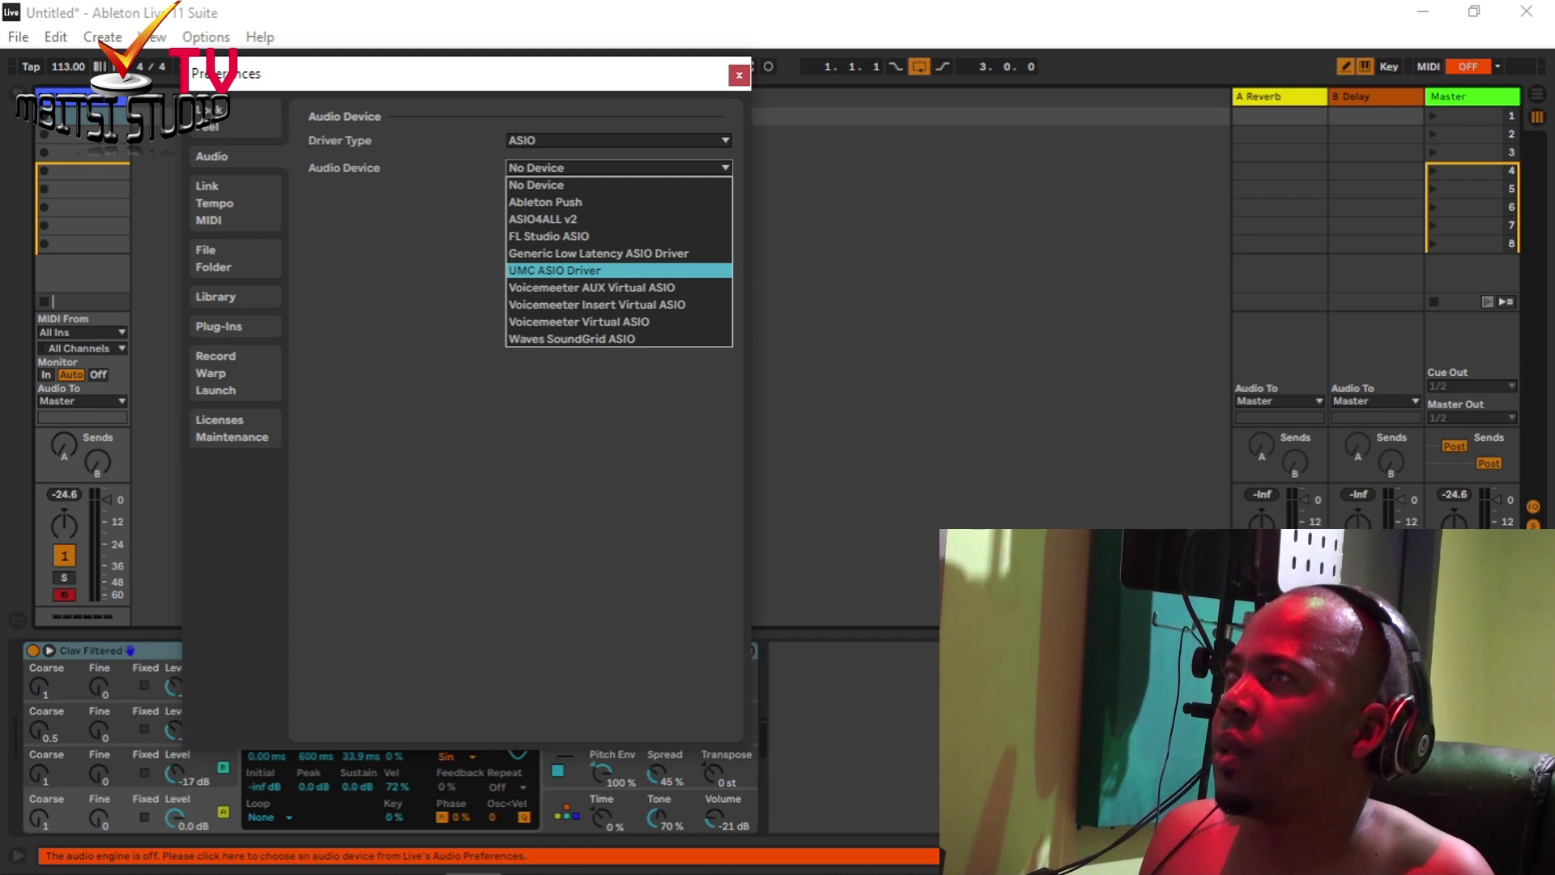
click(555, 269)
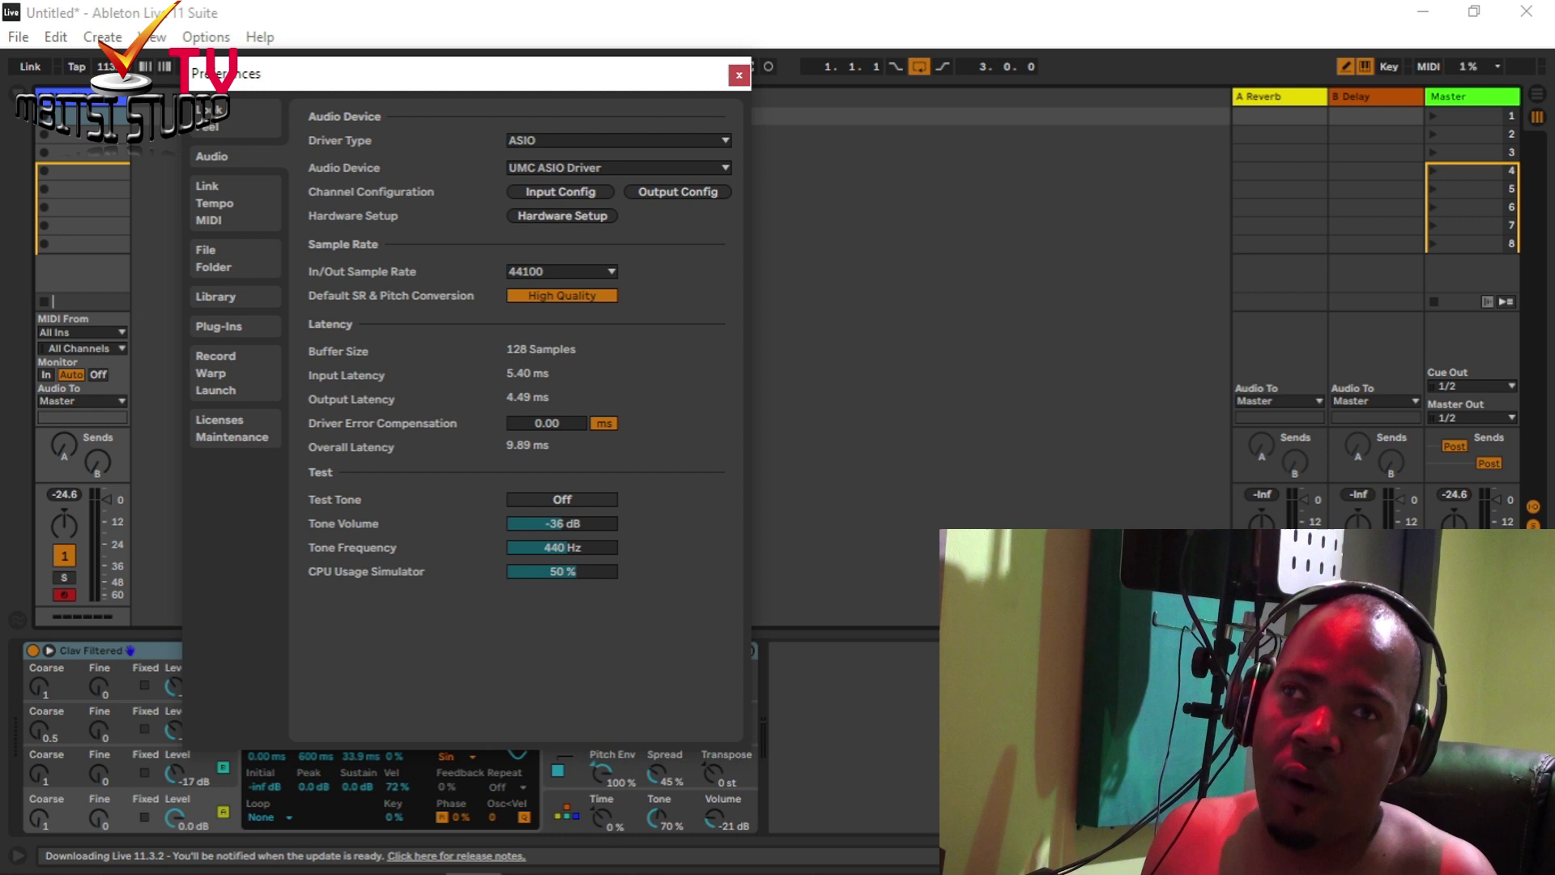
Switch the test tone on and then off again to check audio output.
click(562, 498)
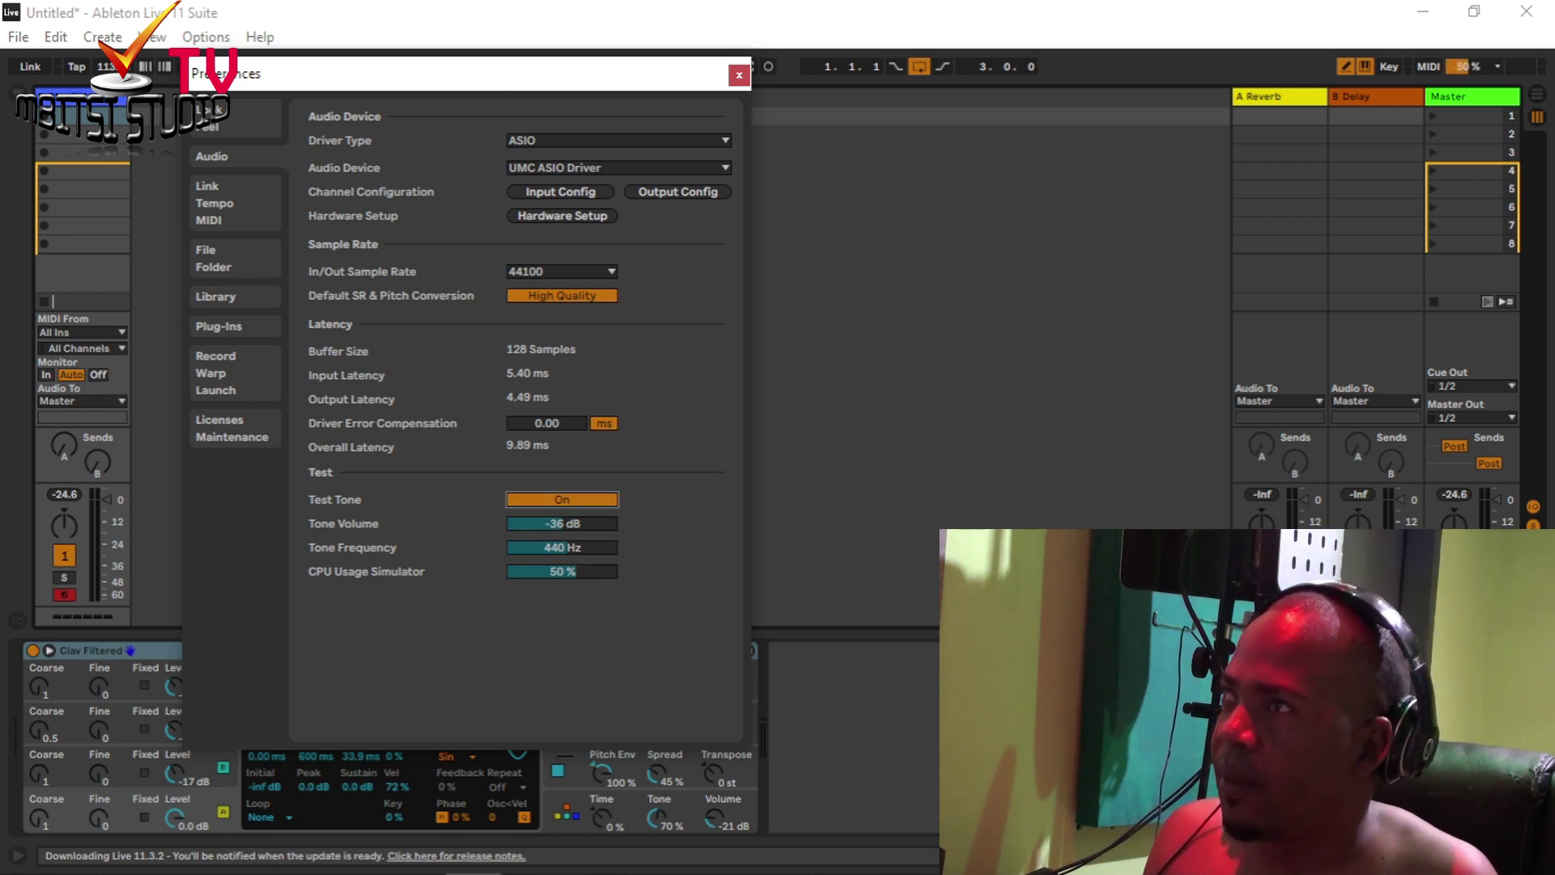
click(562, 498)
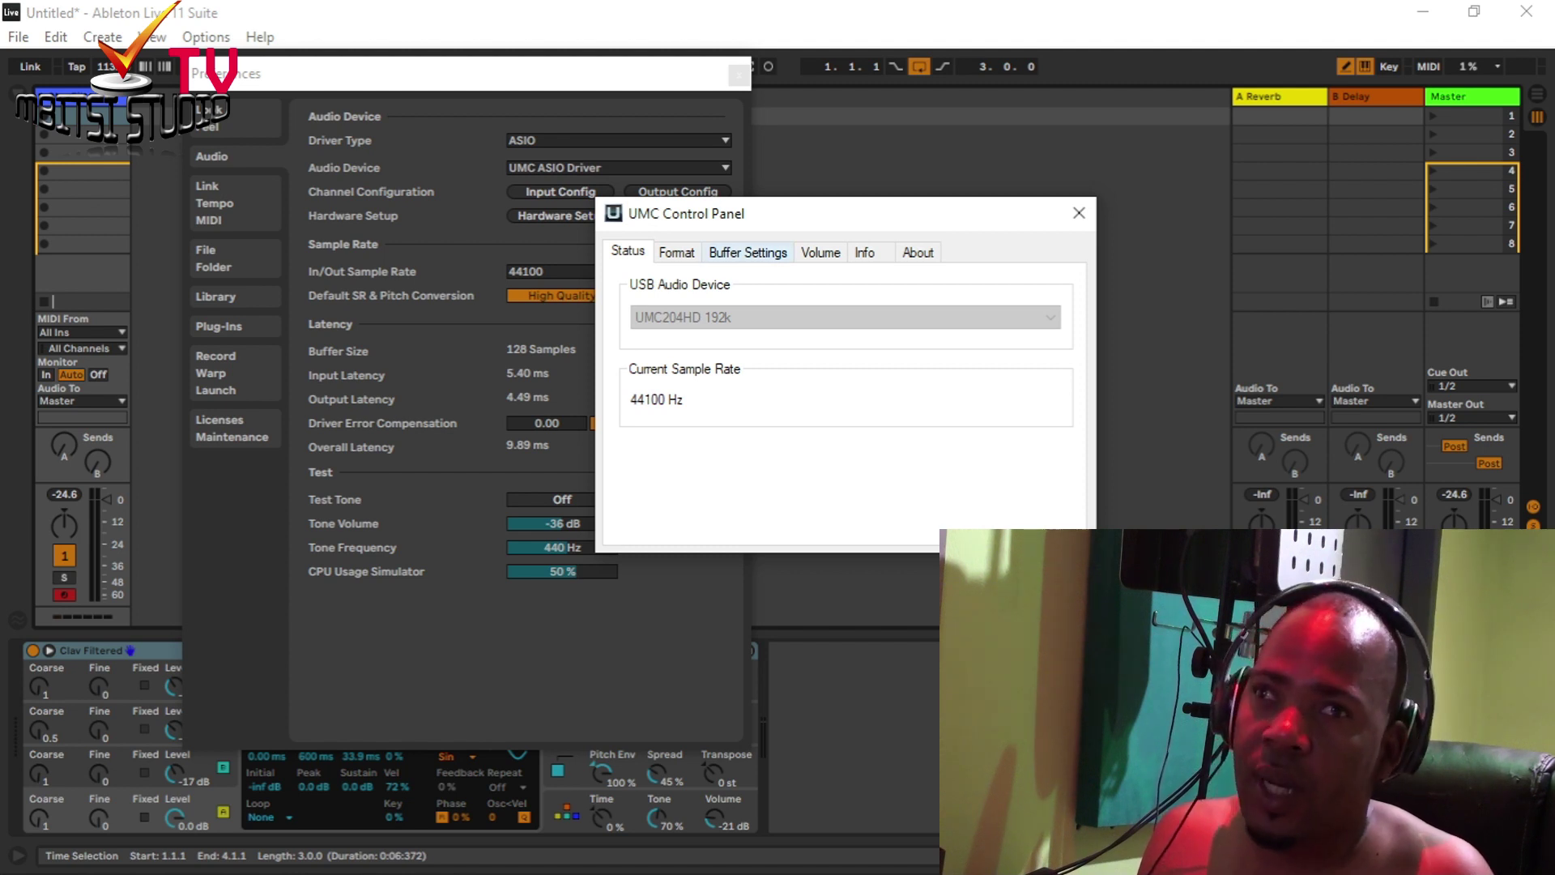
Keep the UMC Control Panel's preferred ASIO buffer size at 128 samples under Buffer Settings.
click(747, 251)
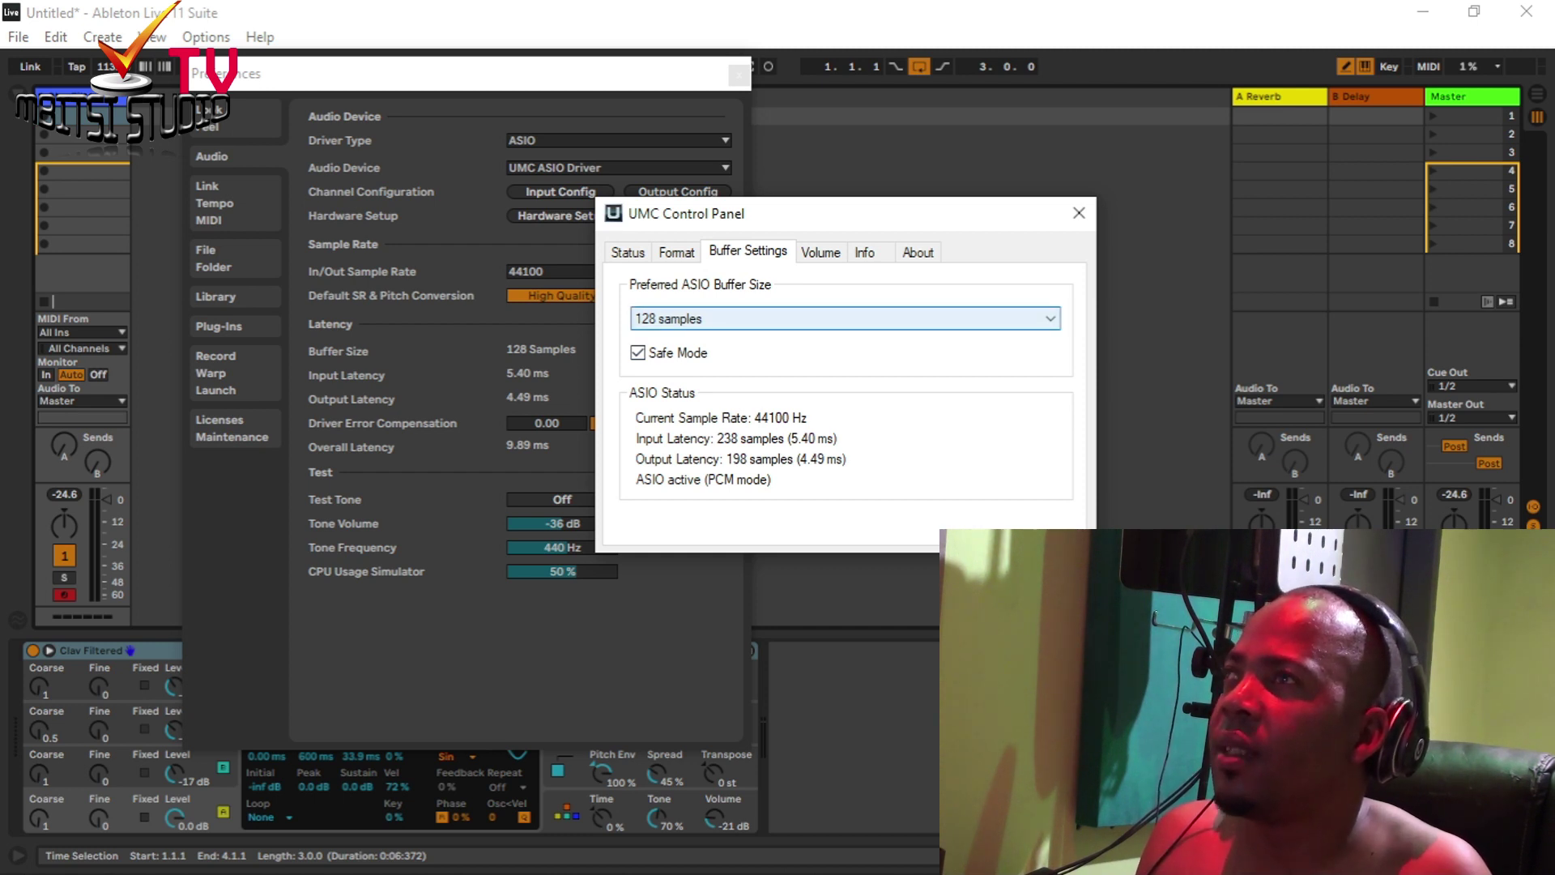
click(844, 319)
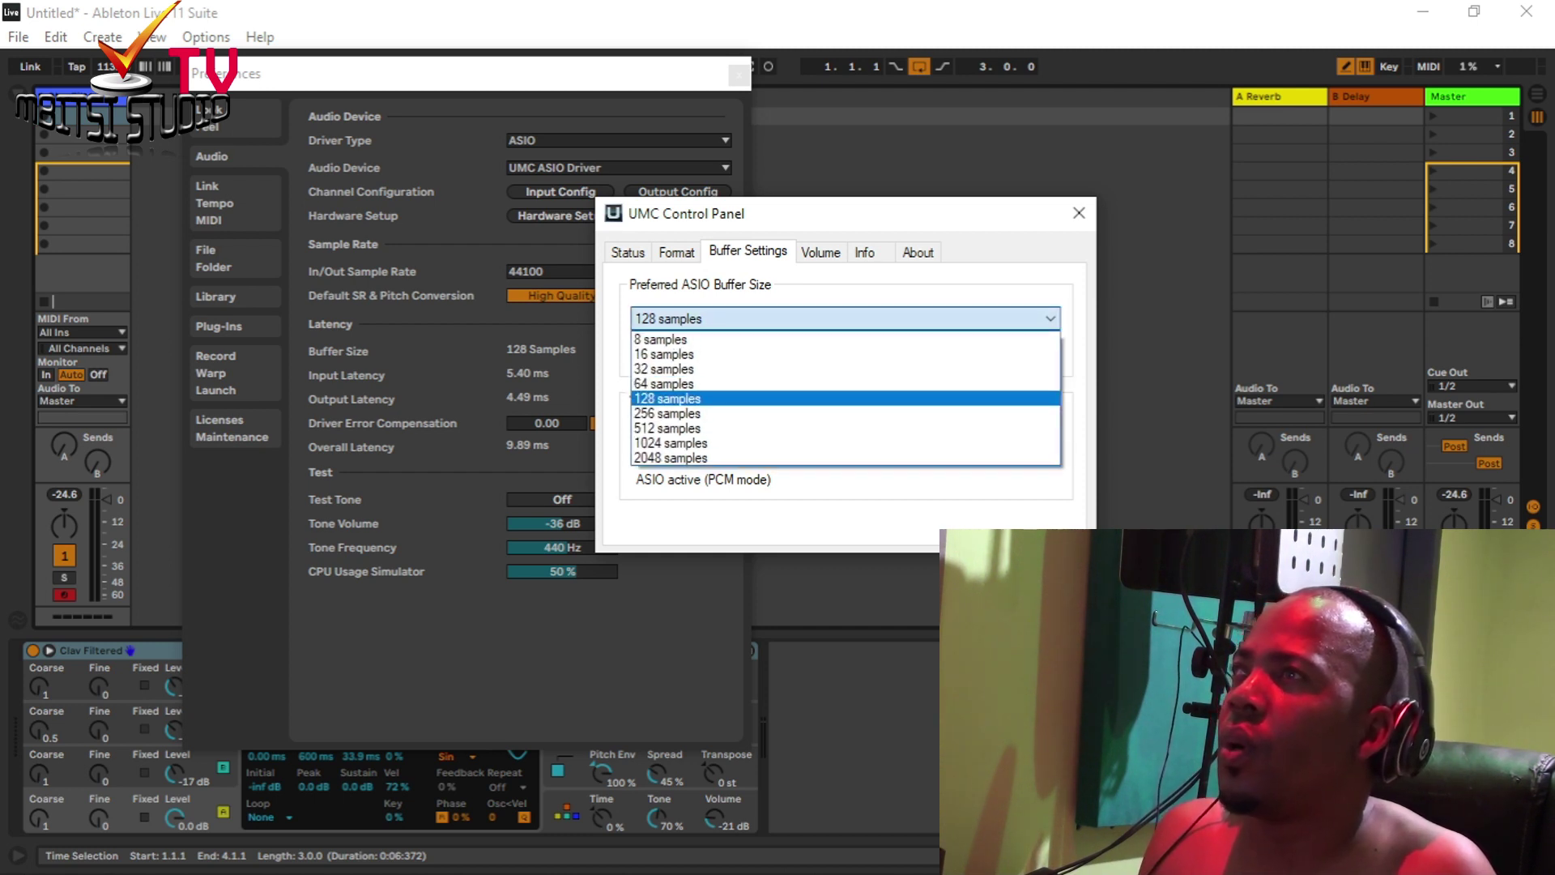
click(845, 318)
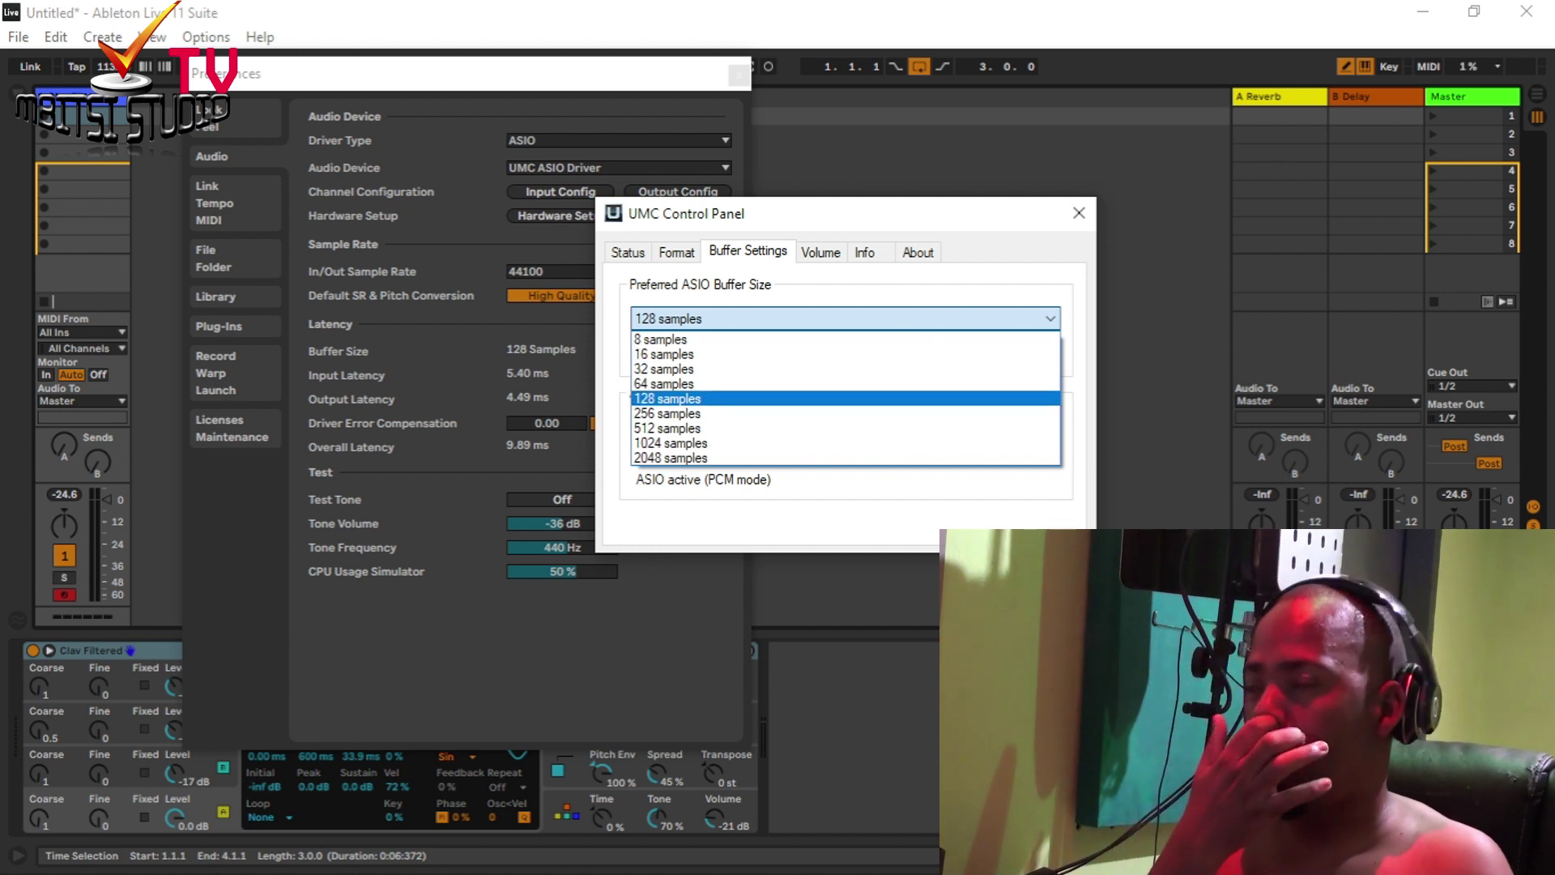
click(851, 318)
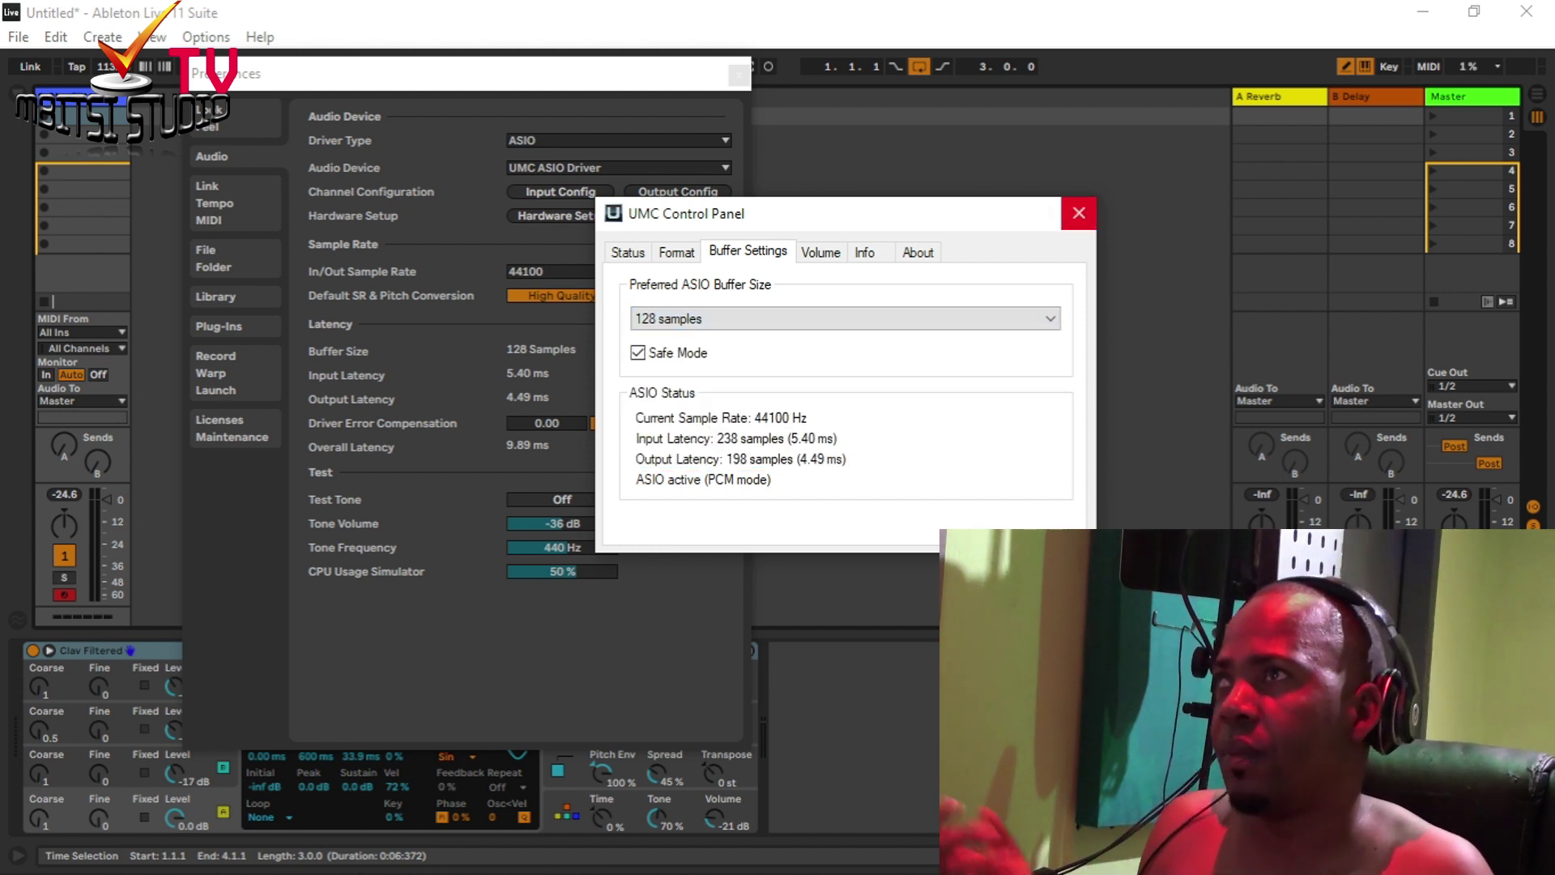
Close the UMC Control Panel and the Preferences window to return to the session.
click(1079, 212)
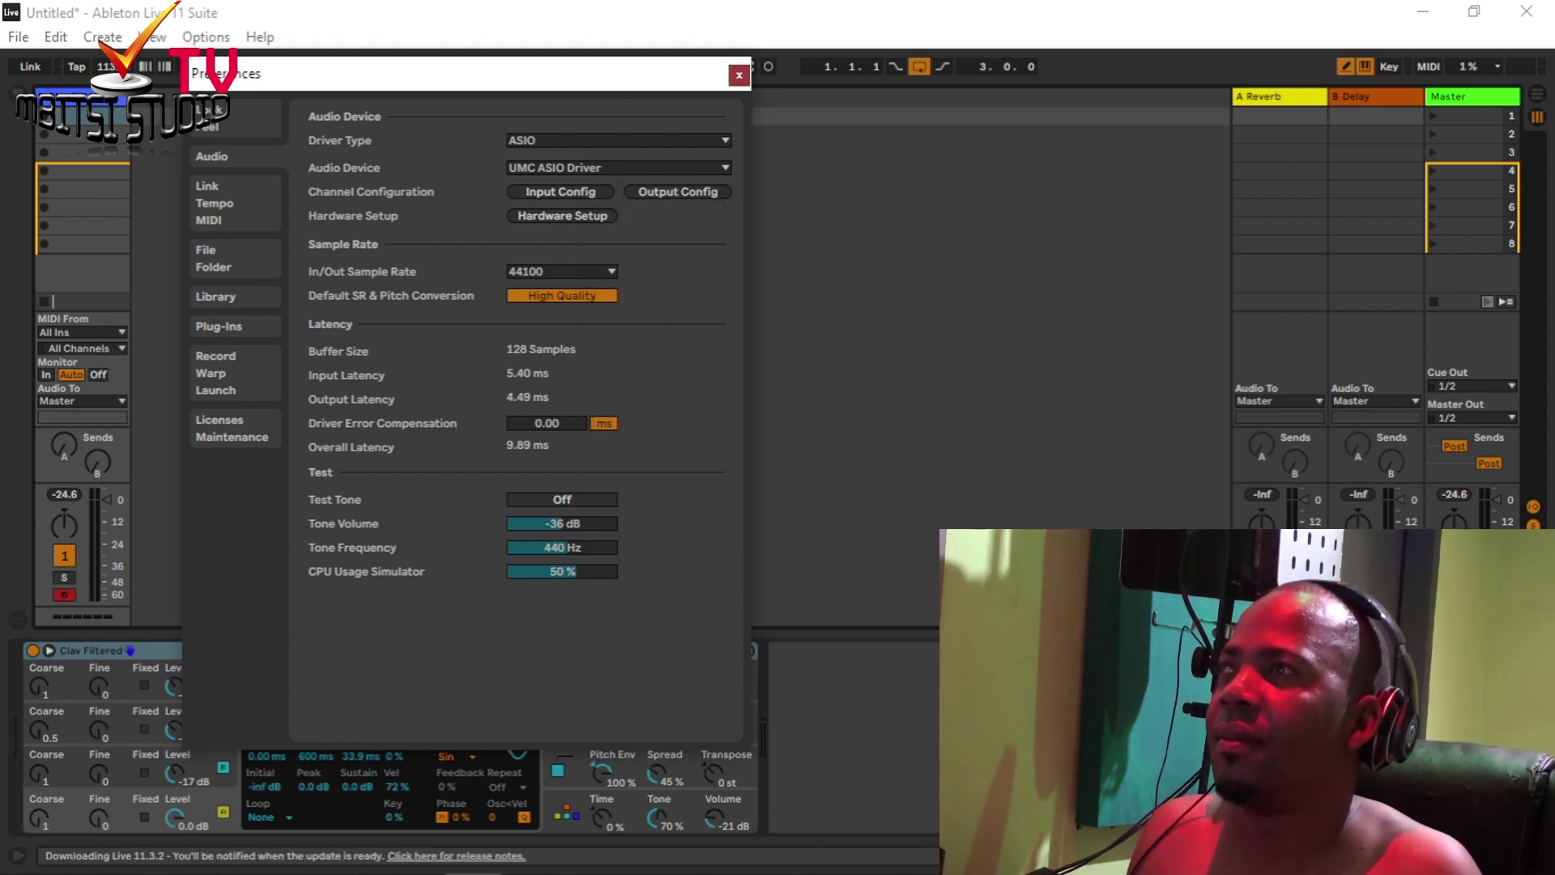
click(739, 73)
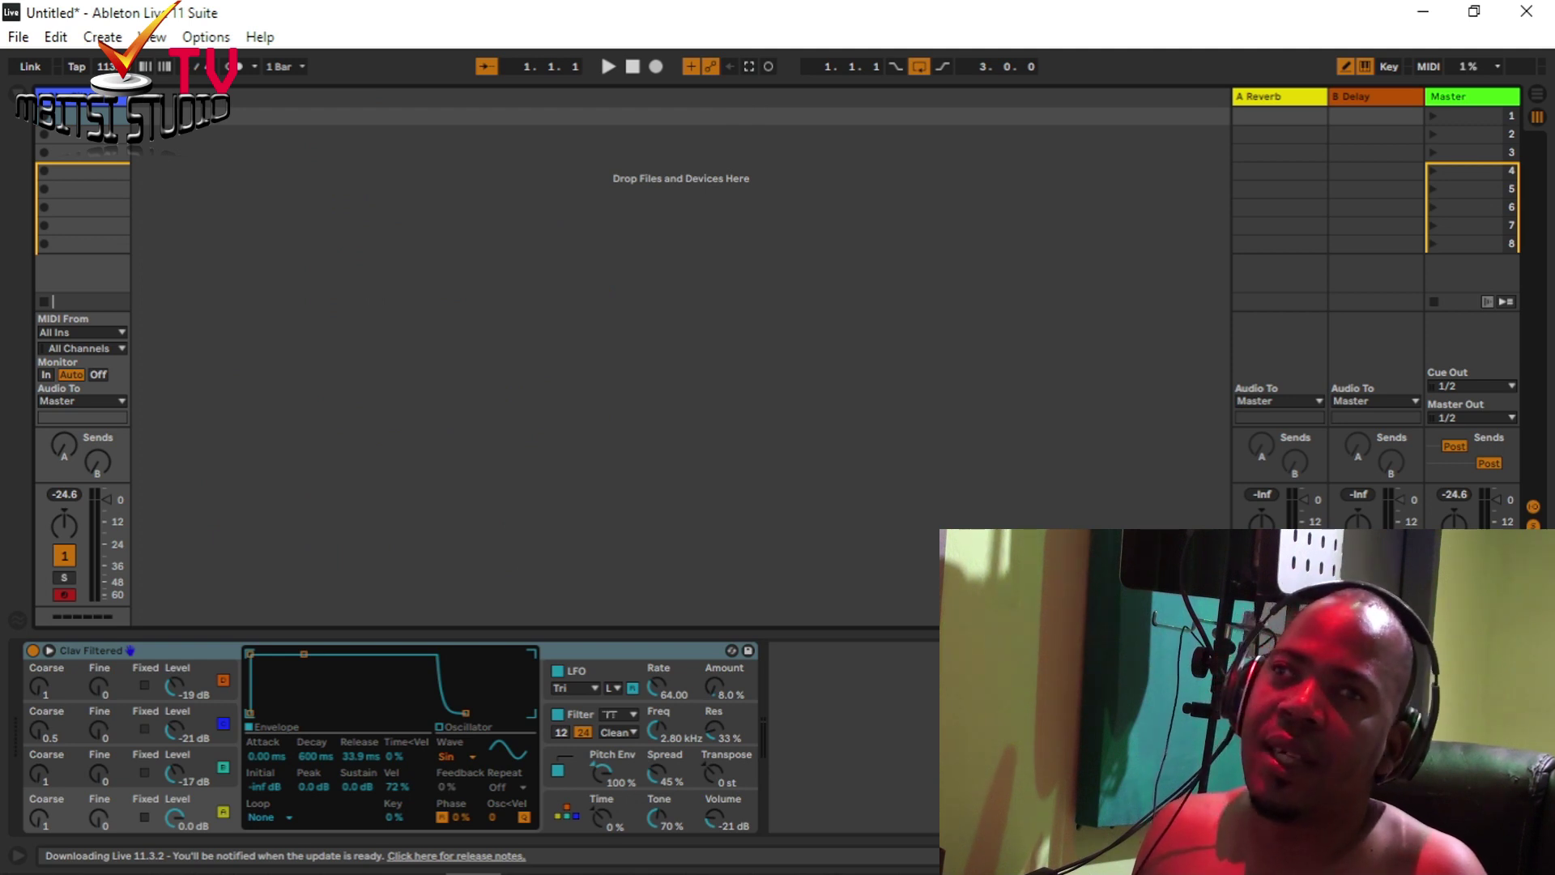